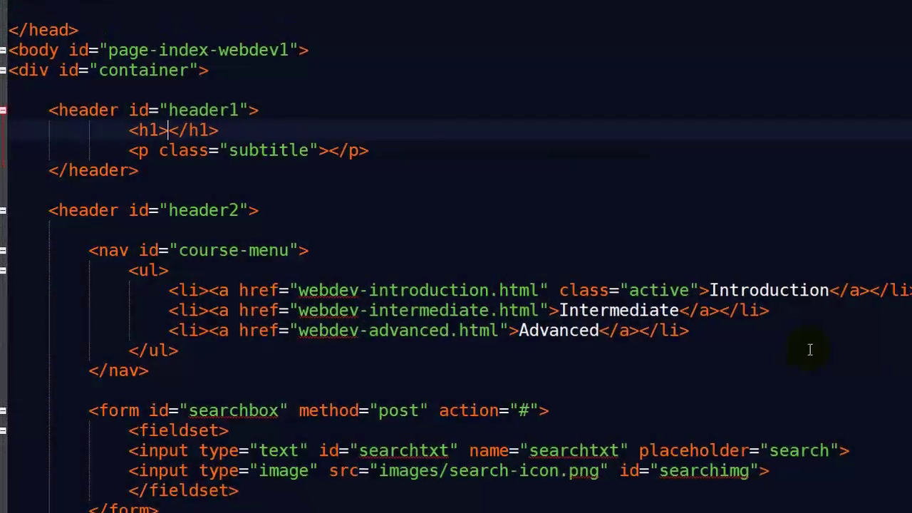
Step: Fill the h1 with 'Web Development' and the subtitle paragraph with 'Six Minutes. Smarter.'
{"action": "type", "text": "Web Develop"}
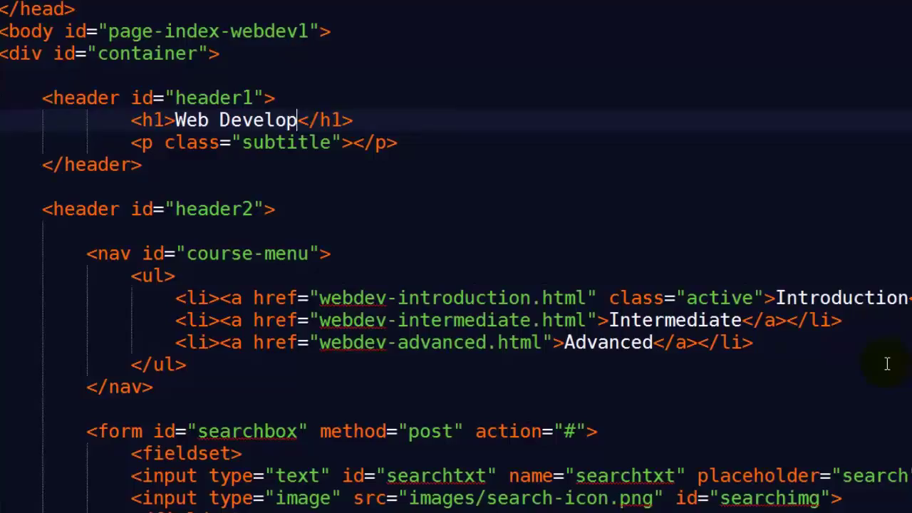
{"action": "type", "text": "ment"}
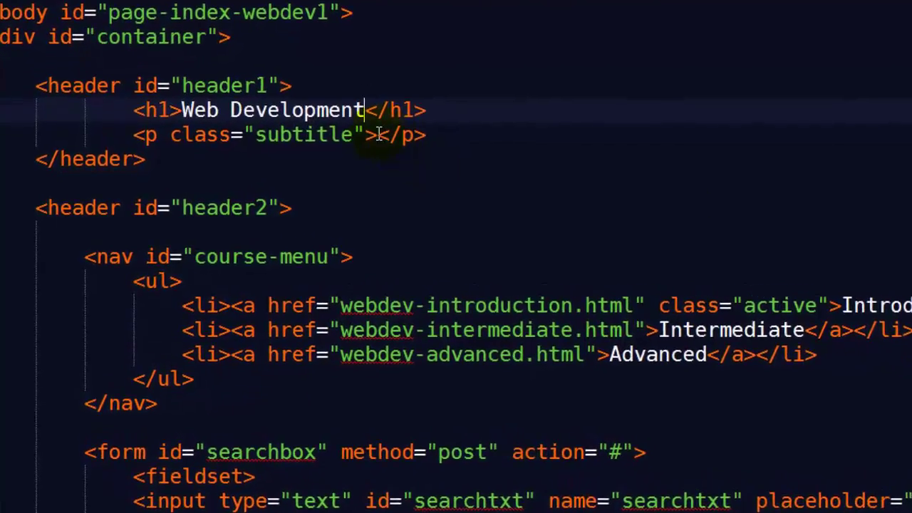
{"action": "left_click", "coordinate": [380, 135]}
{"action": "type", "text": "Six M"}
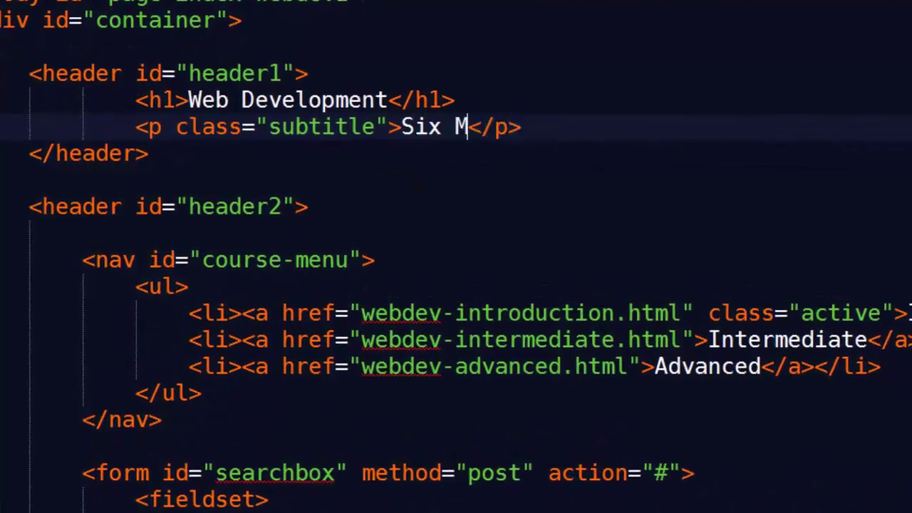
{"action": "type", "text": "inutes. Smarter."}
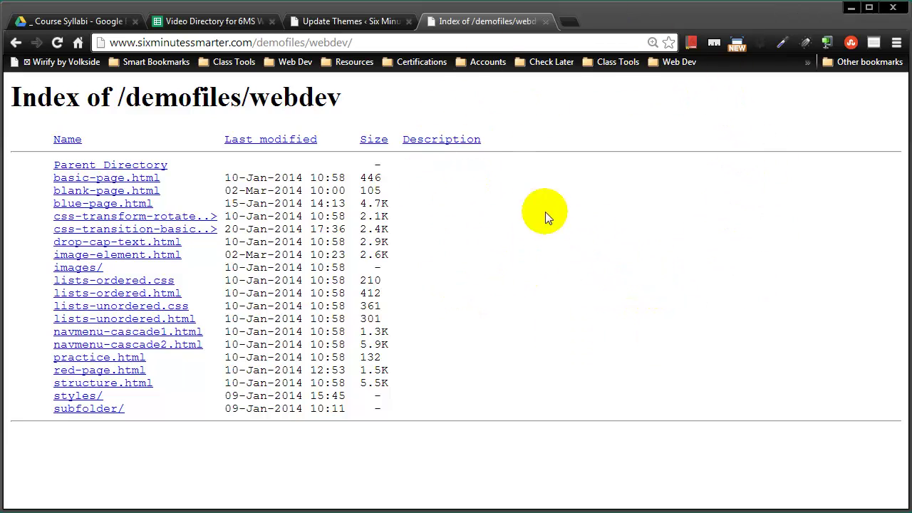
Step: Open the image-element.html link in the webdev directory listing
{"action": "left_click", "coordinate": [123, 259]}
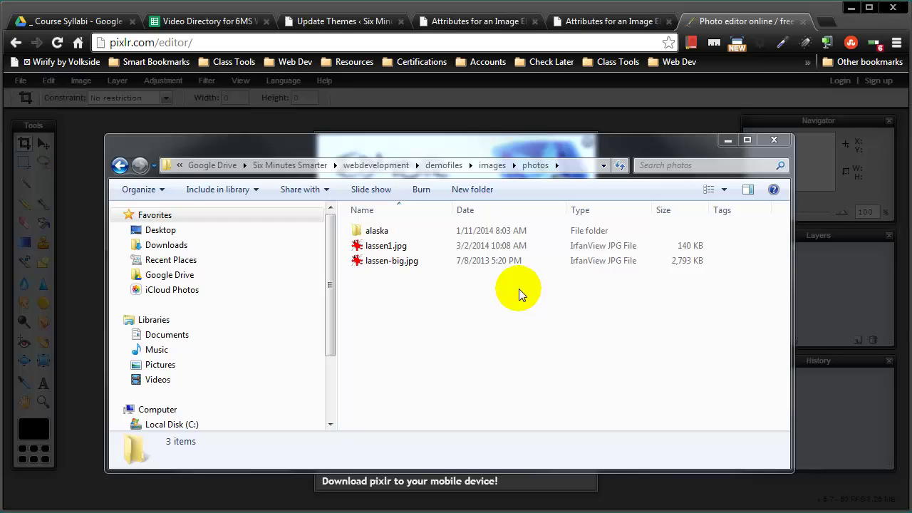
Step: Switch to the local 'Attributes for an Image Element' tab in Chrome
{"action": "left_click", "coordinate": [589, 27]}
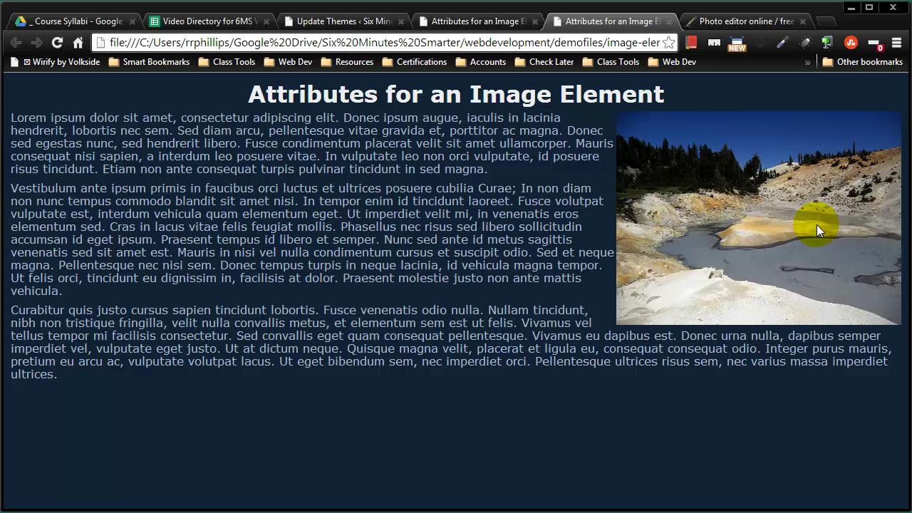
Step: Open lassen-big.jpg from the computer's photos folder in Pixlr
{"action": "left_click", "coordinate": [759, 22]}
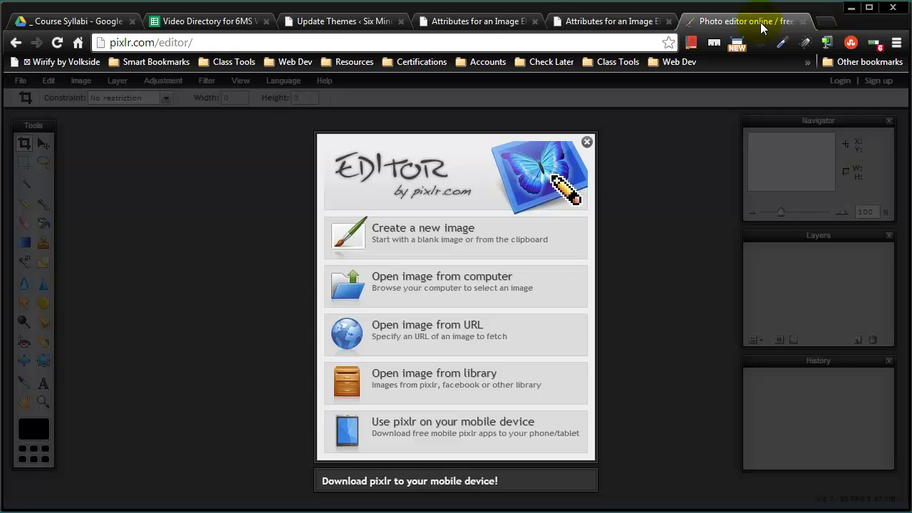
{"action": "left_click", "coordinate": [426, 284]}
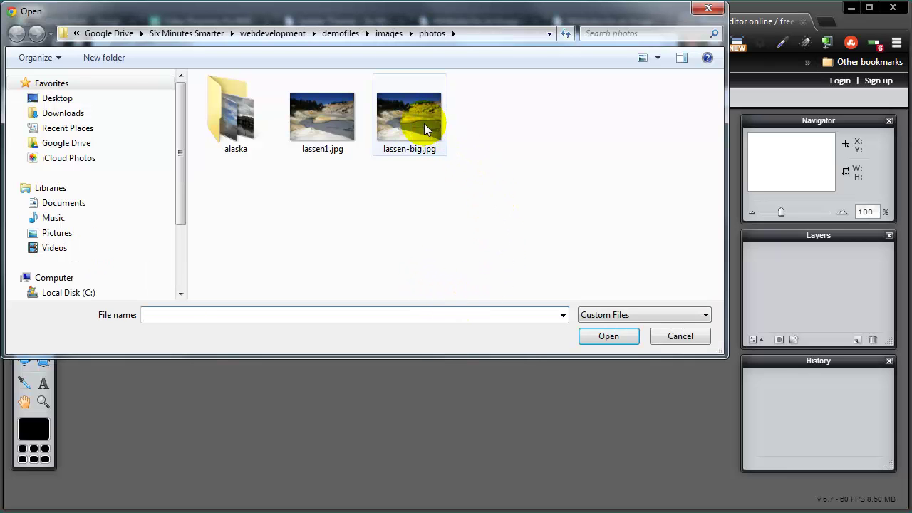
{"action": "double_click", "coordinate": [424, 124]}
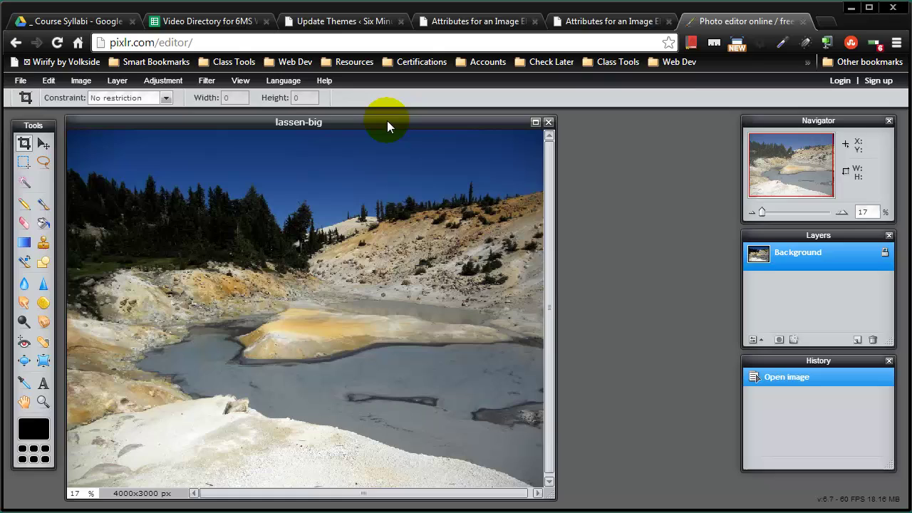
{"action": "mouse_move", "coordinate": [387, 143]}
{"action": "left_mouse_down"}
{"action": "mouse_move", "coordinate": [383, 185]}
{"action": "mouse_move", "coordinate": [360, 134]}
{"action": "left_mouse_up"}
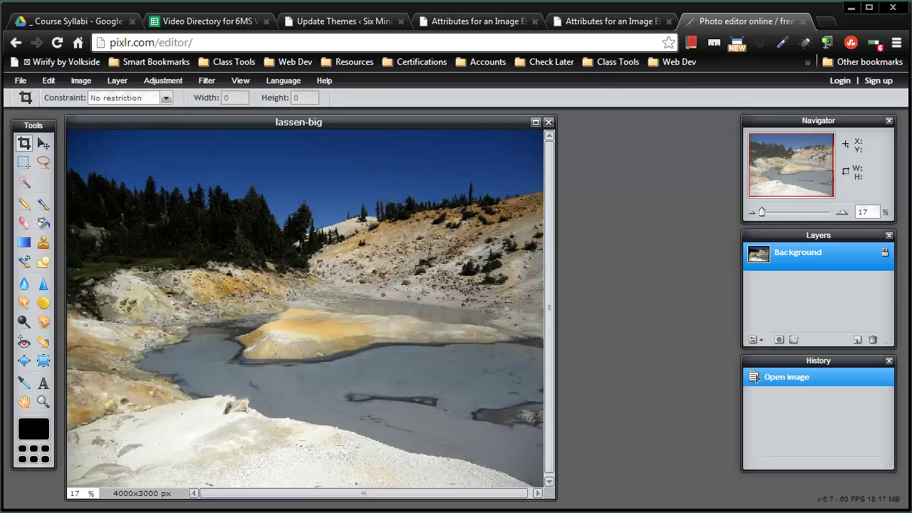
Step: Resize the image to 400x300 with Constrain proportions, setting height to 300
{"action": "left_click", "coordinate": [81, 82]}
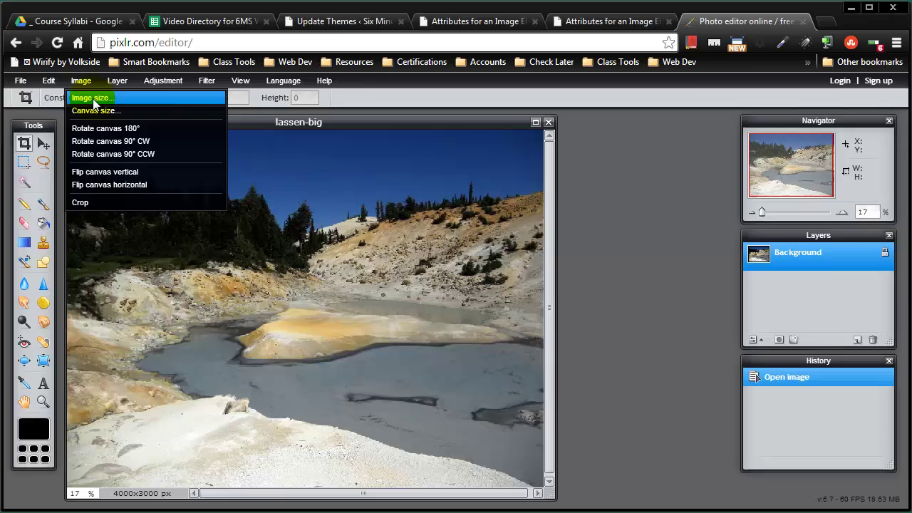
{"action": "left_click", "coordinate": [93, 100]}
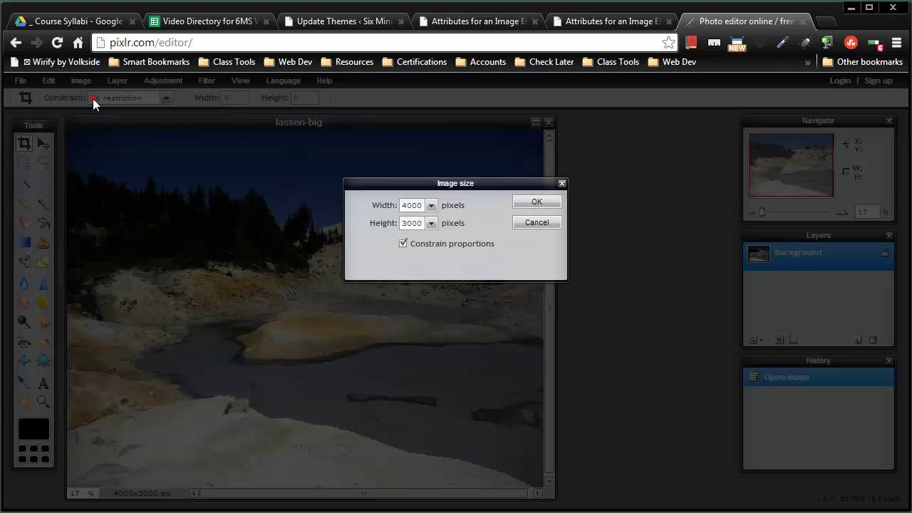
{"action": "left_click", "coordinate": [431, 223]}
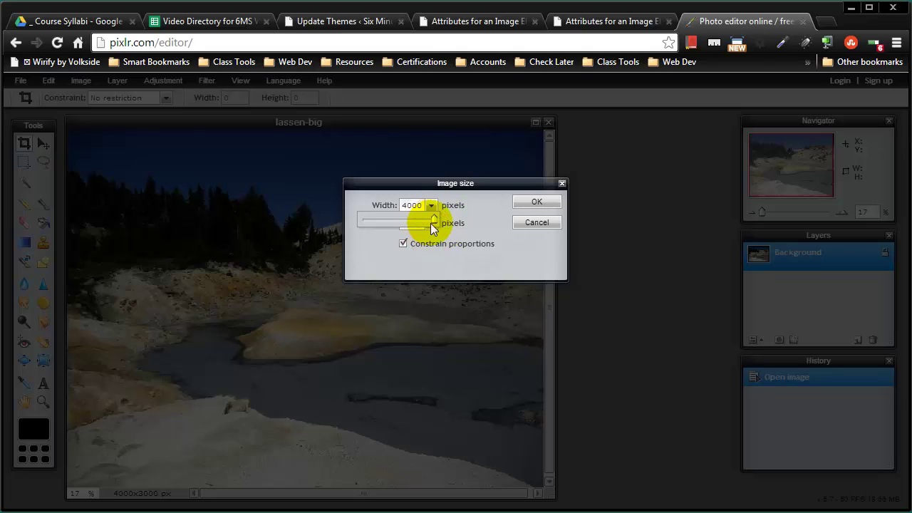
{"action": "left_click_drag", "start_coordinate": [432, 221], "coordinate": [372, 225]}
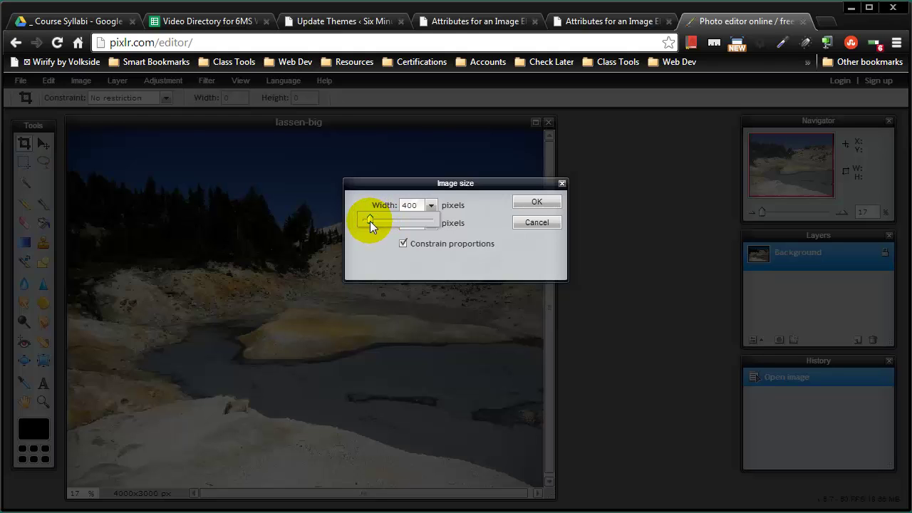
{"action": "left_click_drag", "start_coordinate": [370, 220], "coordinate": [370, 221]}
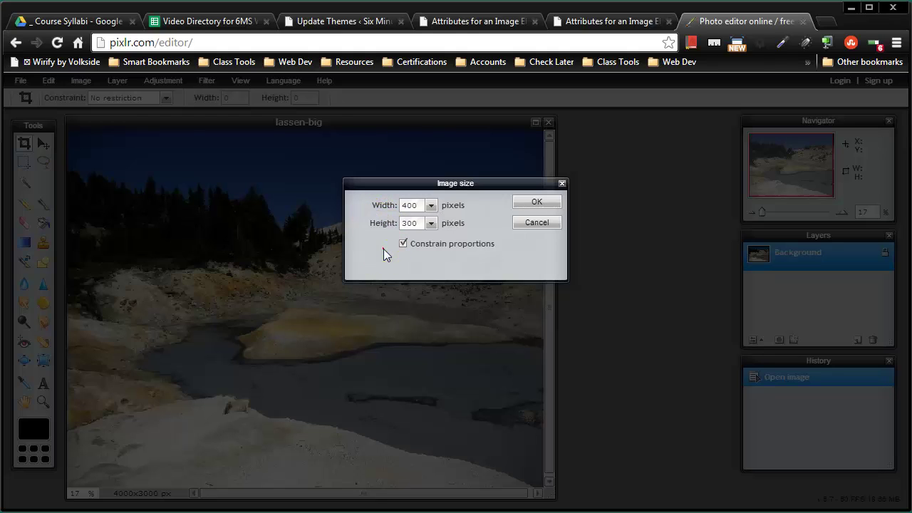
{"action": "left_click", "coordinate": [415, 225]}
{"action": "left_click", "coordinate": [538, 203]}
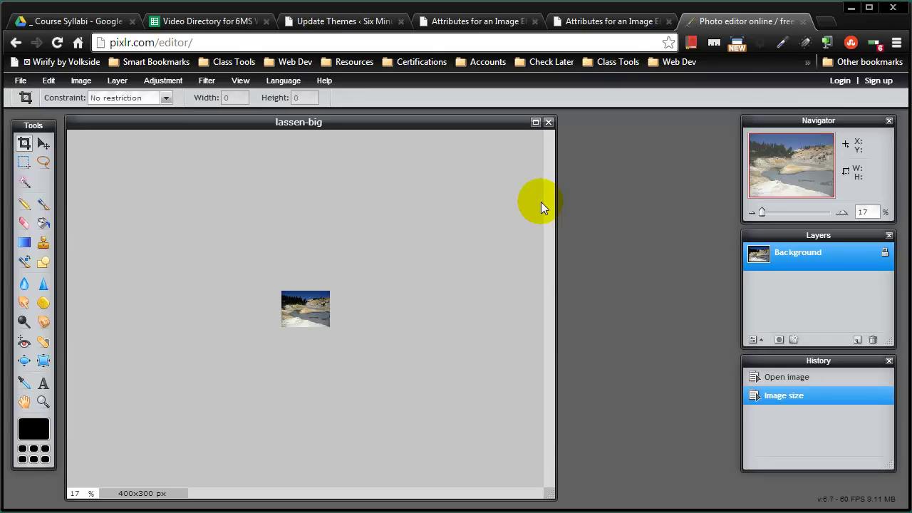
Step: Set the view zoom to 100%
{"action": "double_click", "coordinate": [78, 493]}
{"action": "type", "text": "100"}
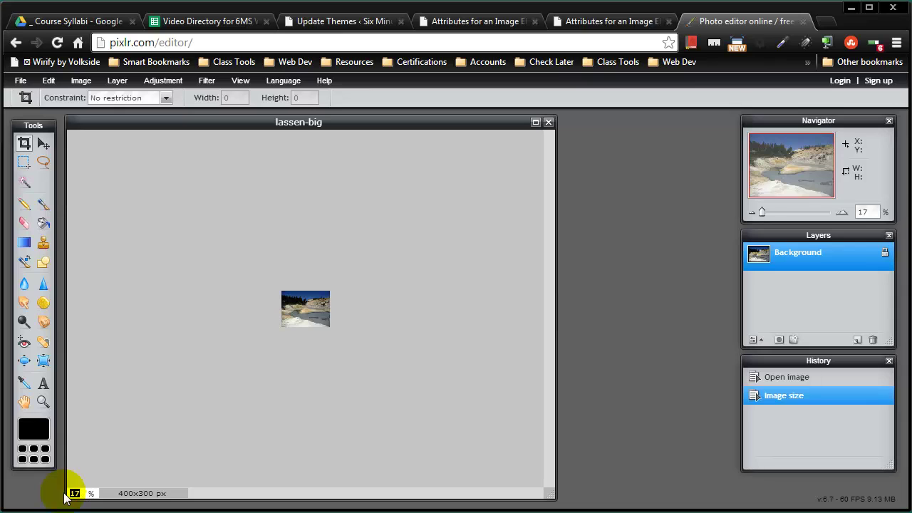
{"action": "key", "text": "Return"}
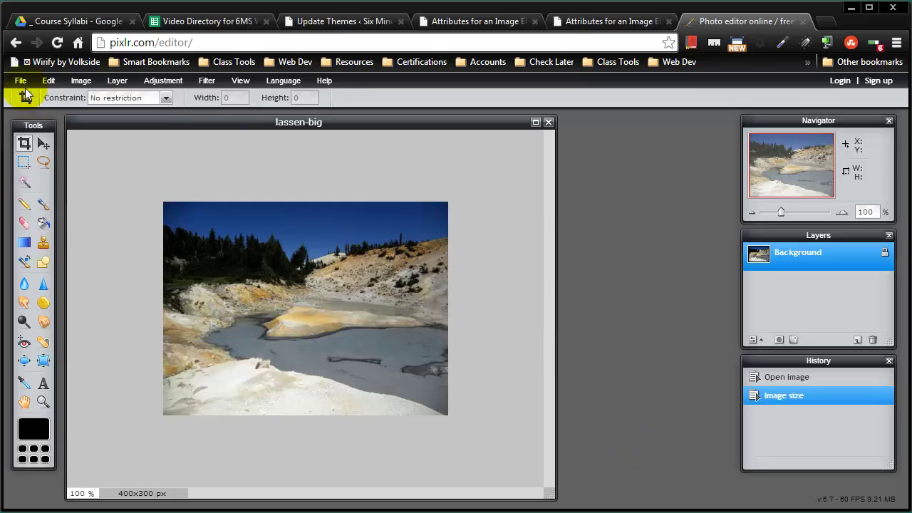
Step: Save the image as lassen-small.jpg at quality 100 in the photos folder
{"action": "left_click", "coordinate": [22, 83]}
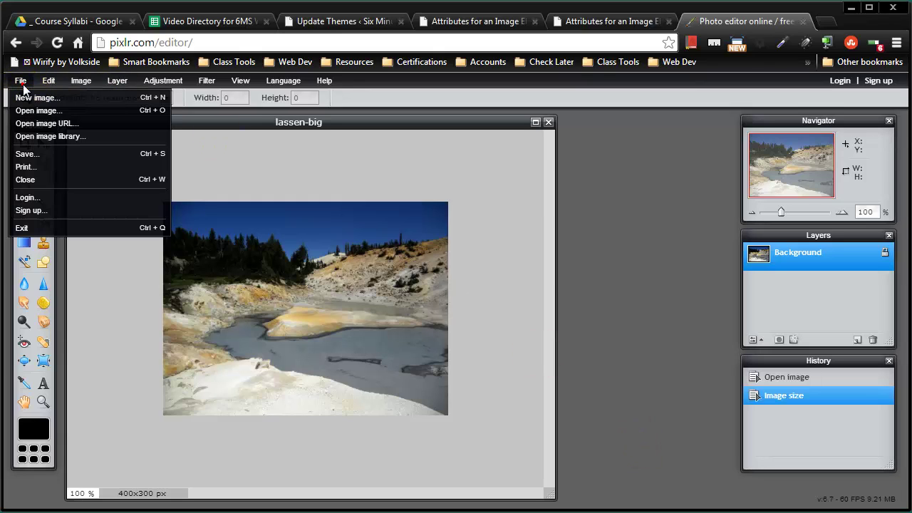
{"action": "left_click", "coordinate": [25, 153]}
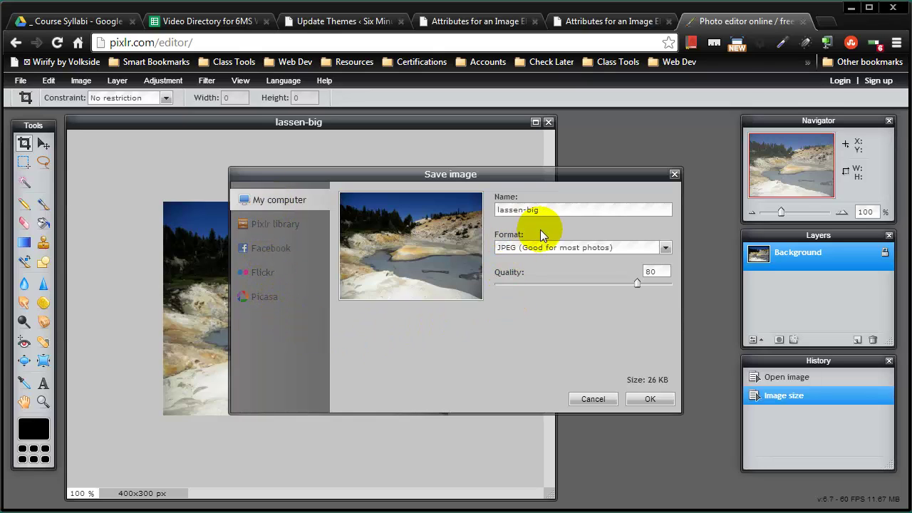
{"action": "left_click_drag", "start_coordinate": [526, 211], "coordinate": [563, 219]}
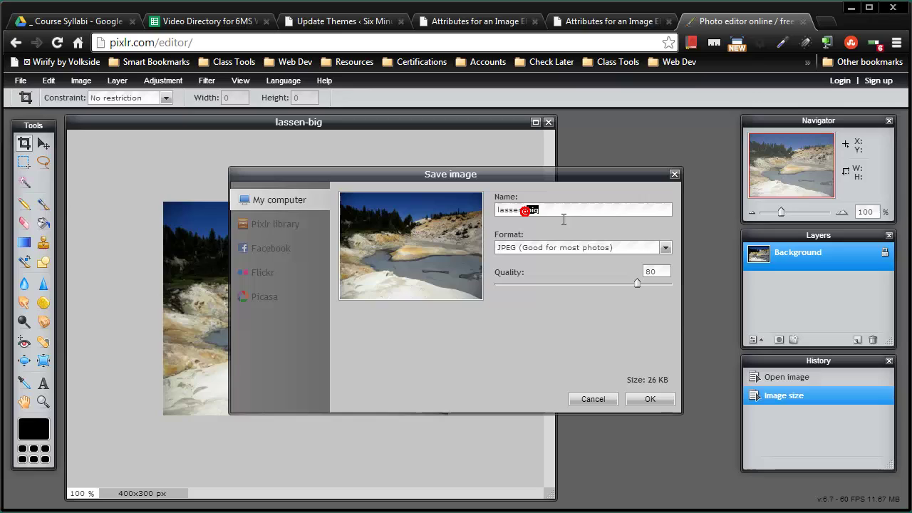
{"action": "type", "text": "small"}
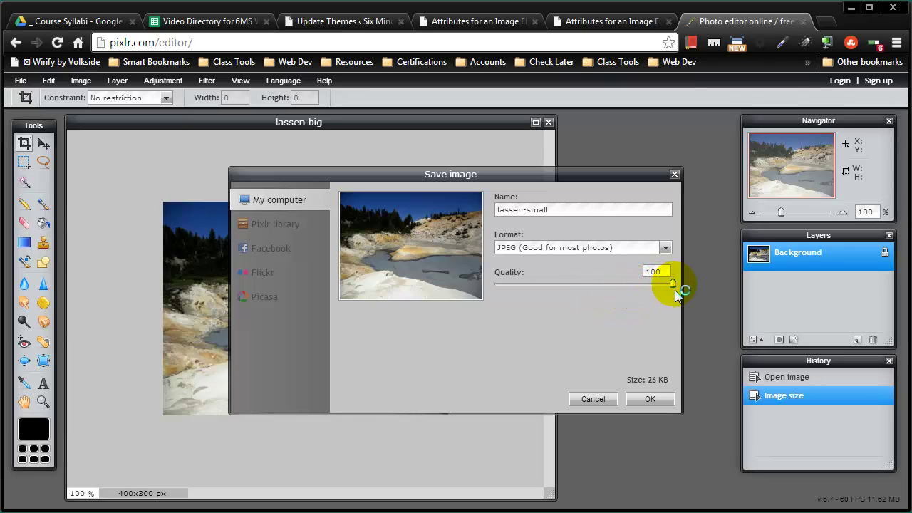
{"action": "left_click_drag", "start_coordinate": [675, 290], "coordinate": [675, 284]}
{"action": "left_click_drag", "start_coordinate": [667, 281], "coordinate": [676, 280]}
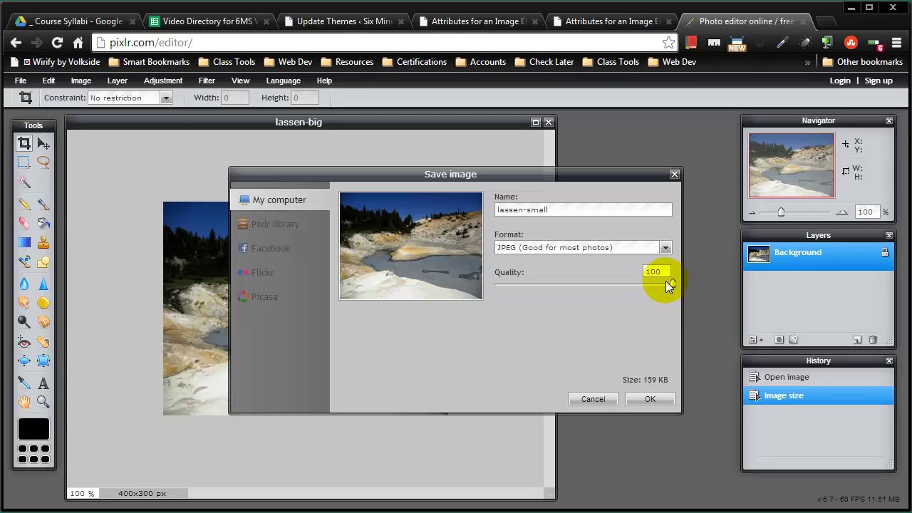
{"action": "left_click", "coordinate": [647, 399]}
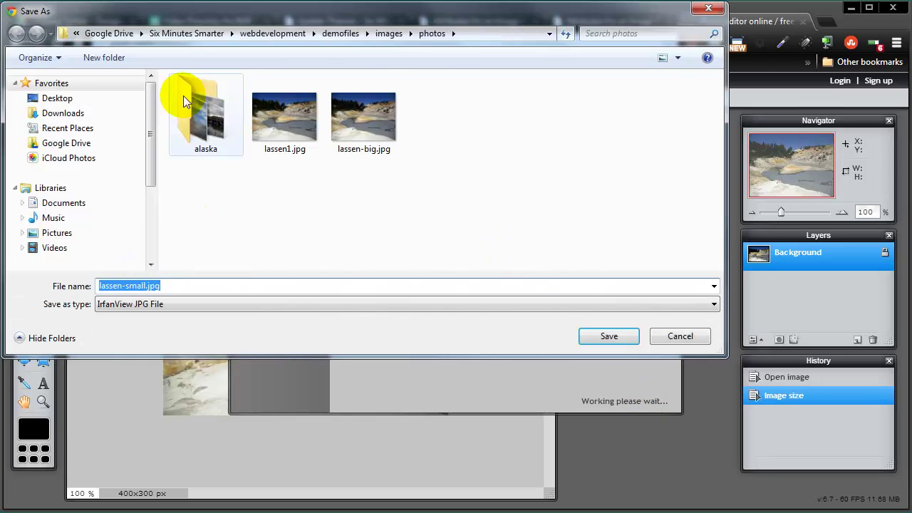
{"action": "left_click", "coordinate": [614, 336]}
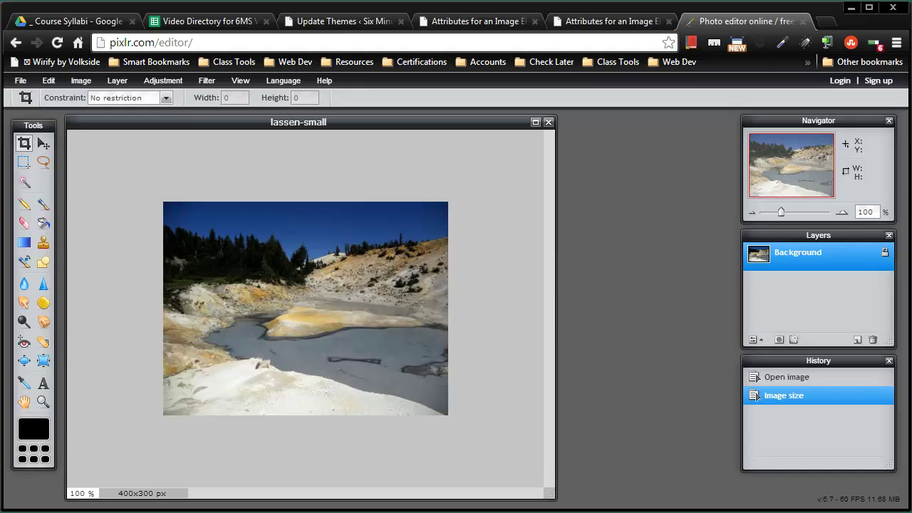
{"action": "key", "text": "alt+Tab"}
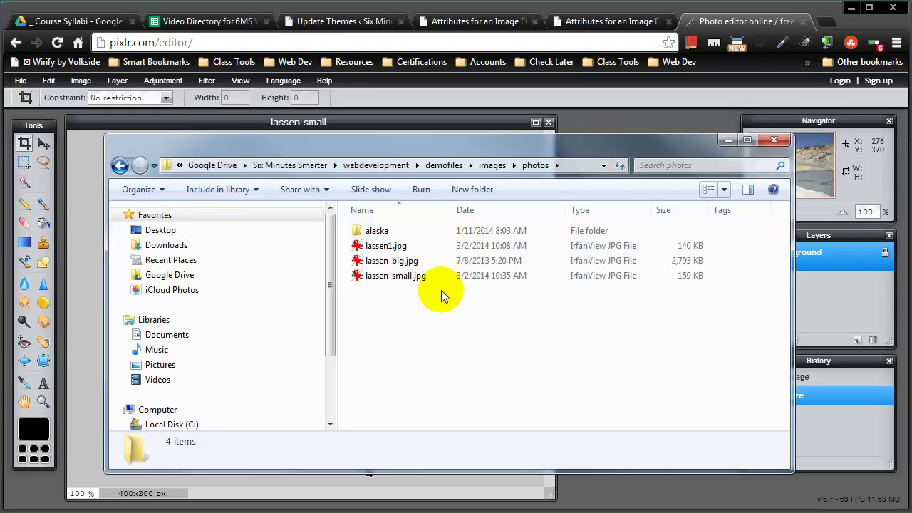
{"action": "left_click", "coordinate": [436, 261]}
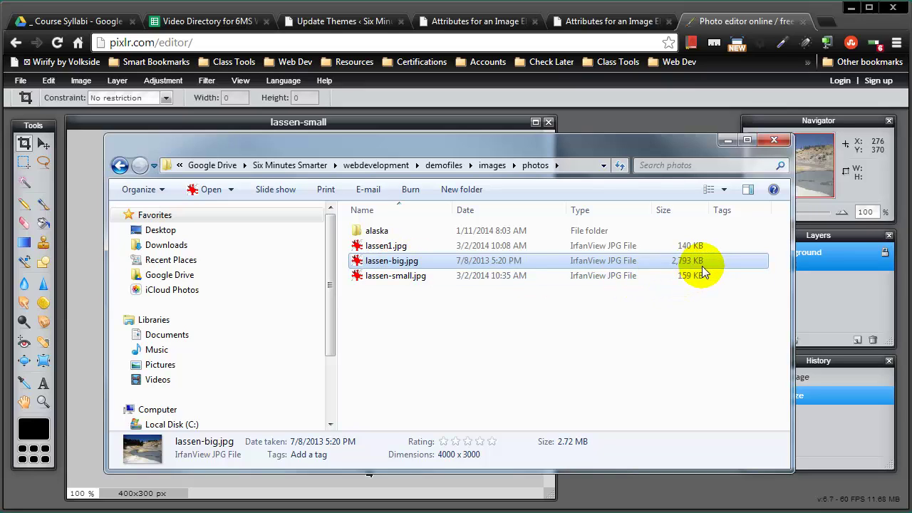
{"action": "left_click", "coordinate": [407, 276]}
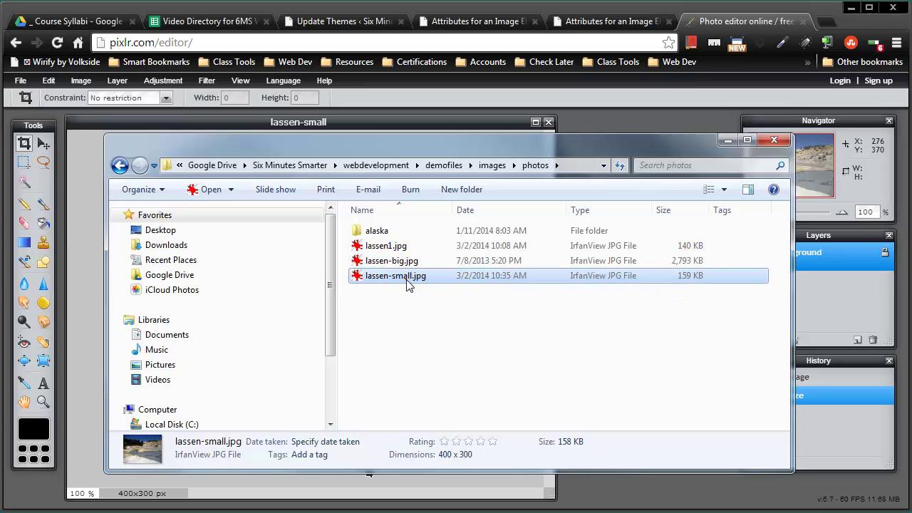
{"action": "left_click", "coordinate": [692, 280]}
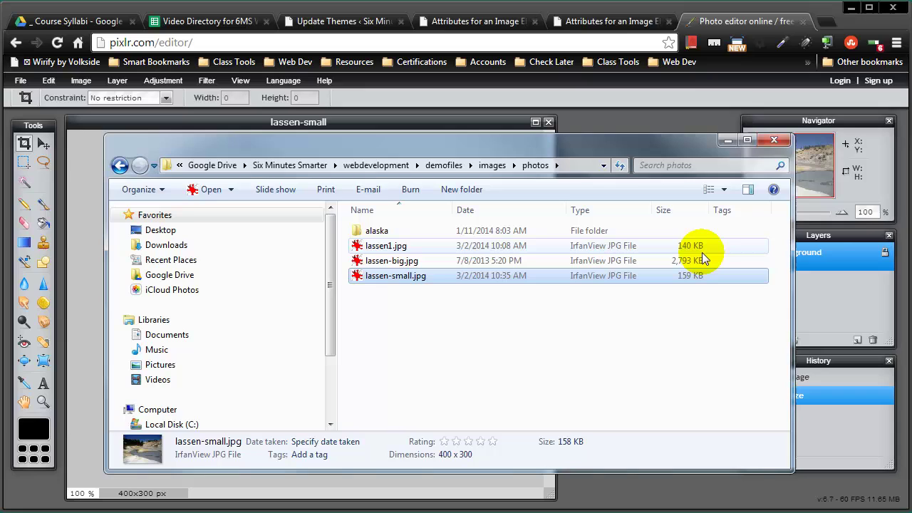
{"action": "left_click", "coordinate": [727, 141]}
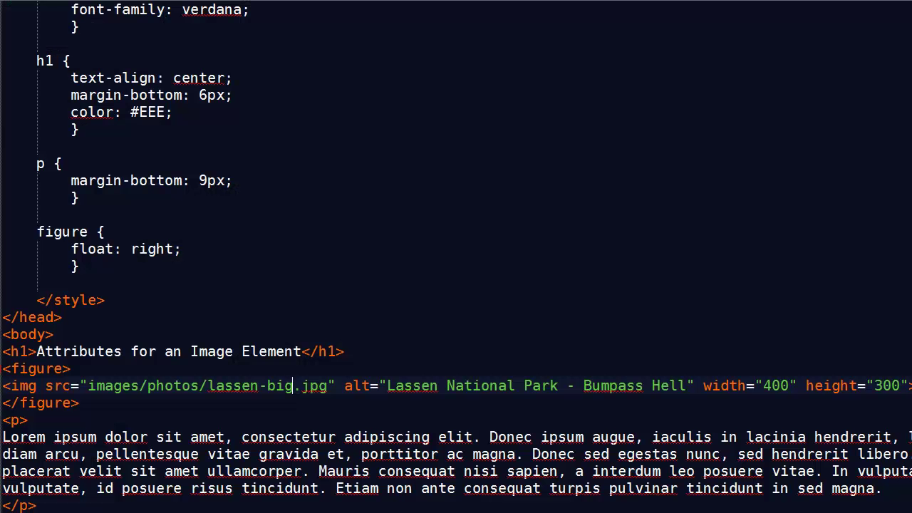
Step: Change the img src to images/photos/lassen-small.jpg and return to the page in Chrome
{"action": "scroll", "coordinate": [353, 467], "scroll_direction": "down", "scroll_amount": 4}
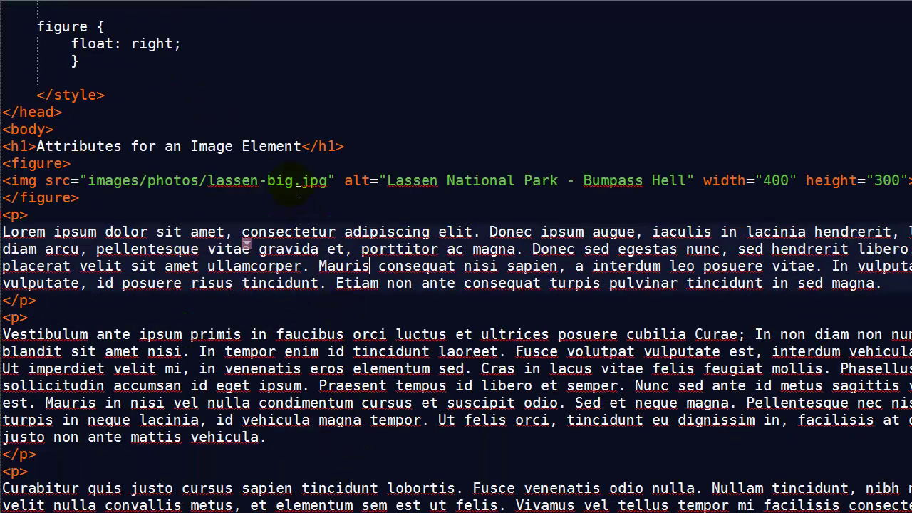
{"action": "double_click", "coordinate": [279, 180]}
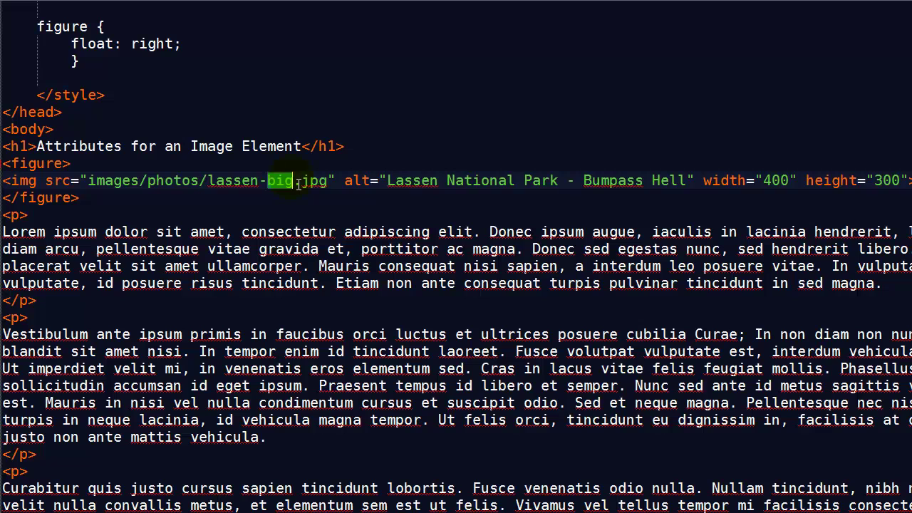
{"action": "type", "text": "small"}
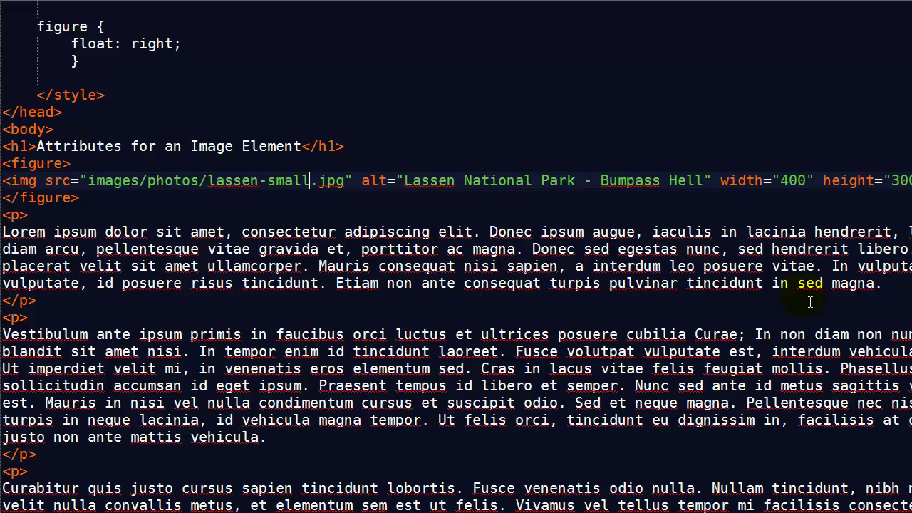
{"action": "left_click_drag", "start_coordinate": [731, 186], "coordinate": [911, 184]}
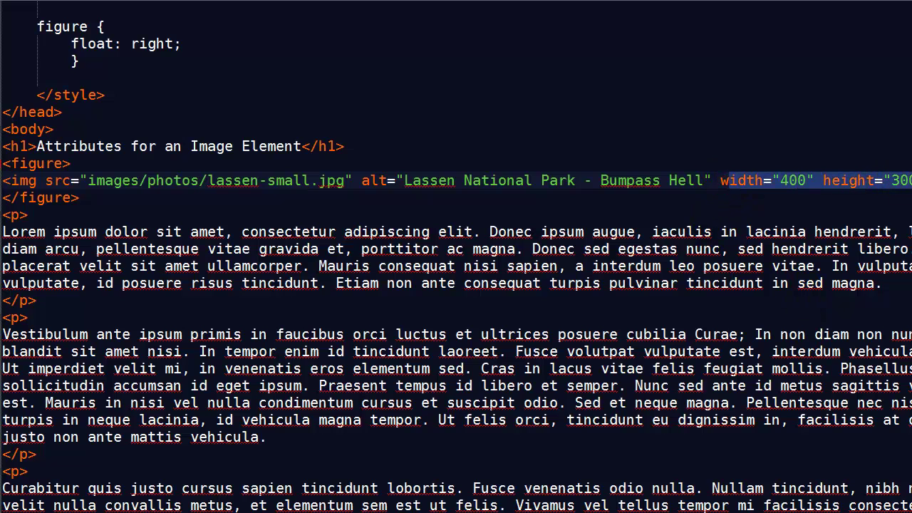
{"action": "left_click", "coordinate": [827, 201]}
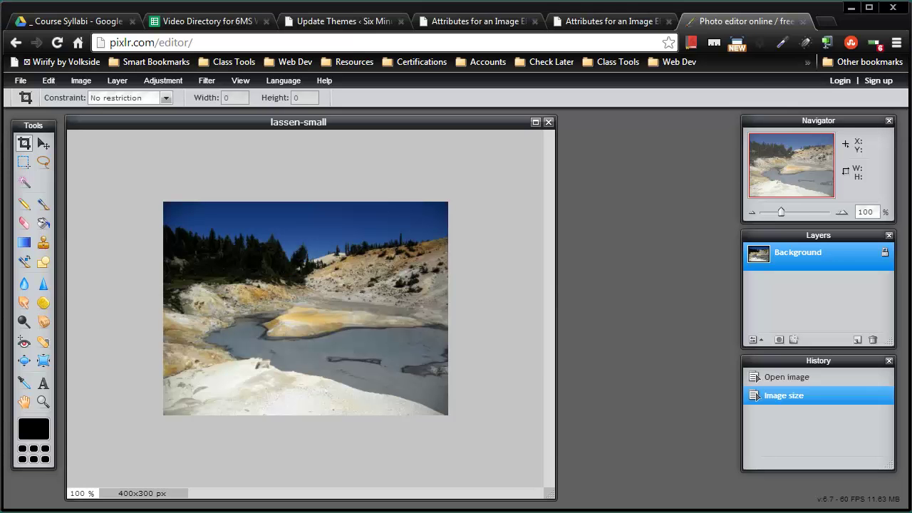
{"action": "left_click", "coordinate": [587, 19]}
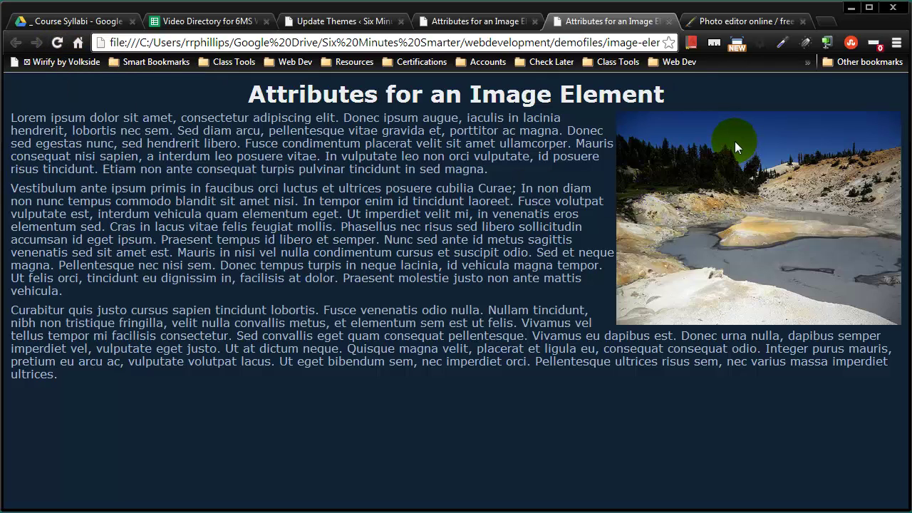
Step: Reload the Attributes for an Image Element page to load lassen-small.jpg
{"action": "left_click", "coordinate": [57, 43]}
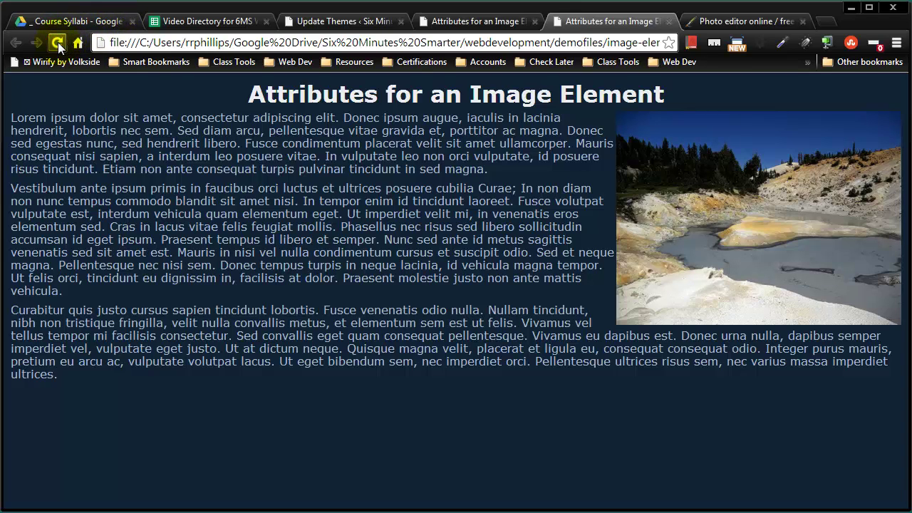